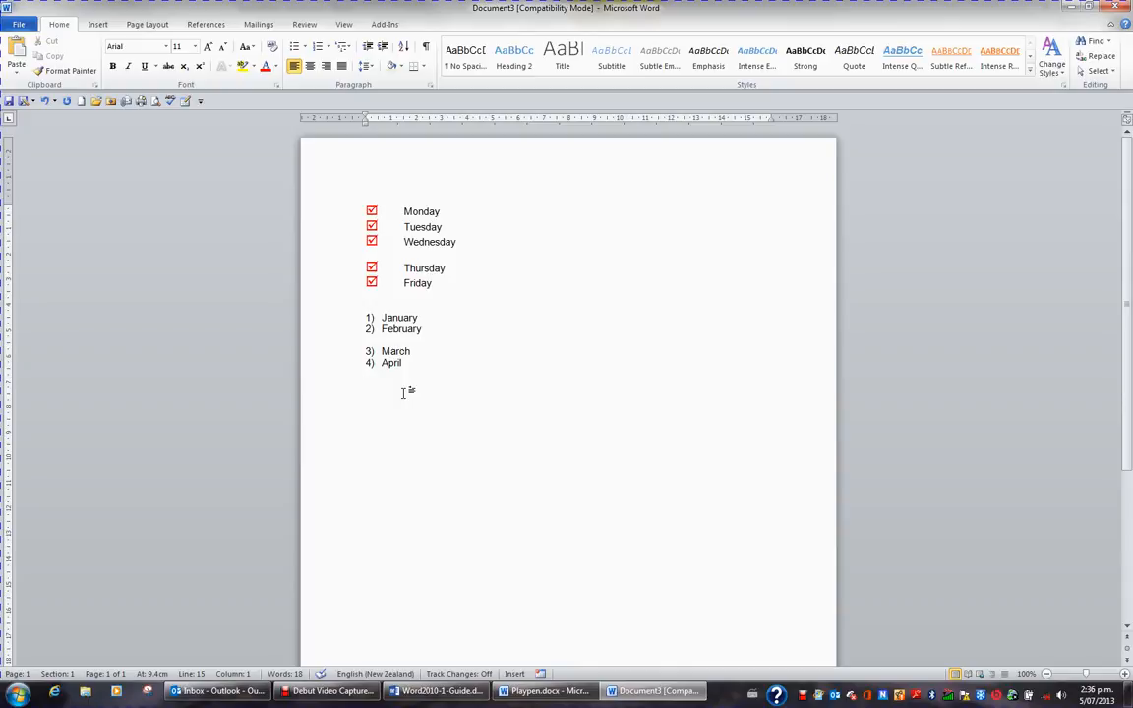
On the blank line below the numbered list, enter teh, 1/2, 1/4, 1st and 2nd, letting AutoCorrect convert each one.
type("teh")
type("1/2")
type(" 1/4")
type(" 1s")
type("t")
type(" 2nd")
Continue the line with (c), :) and (r), undoing the automatic symbol replacement of :) and (r) to keep their plain characters.
type("(c")
type(")")
type(":)")
key("ctrl+z")
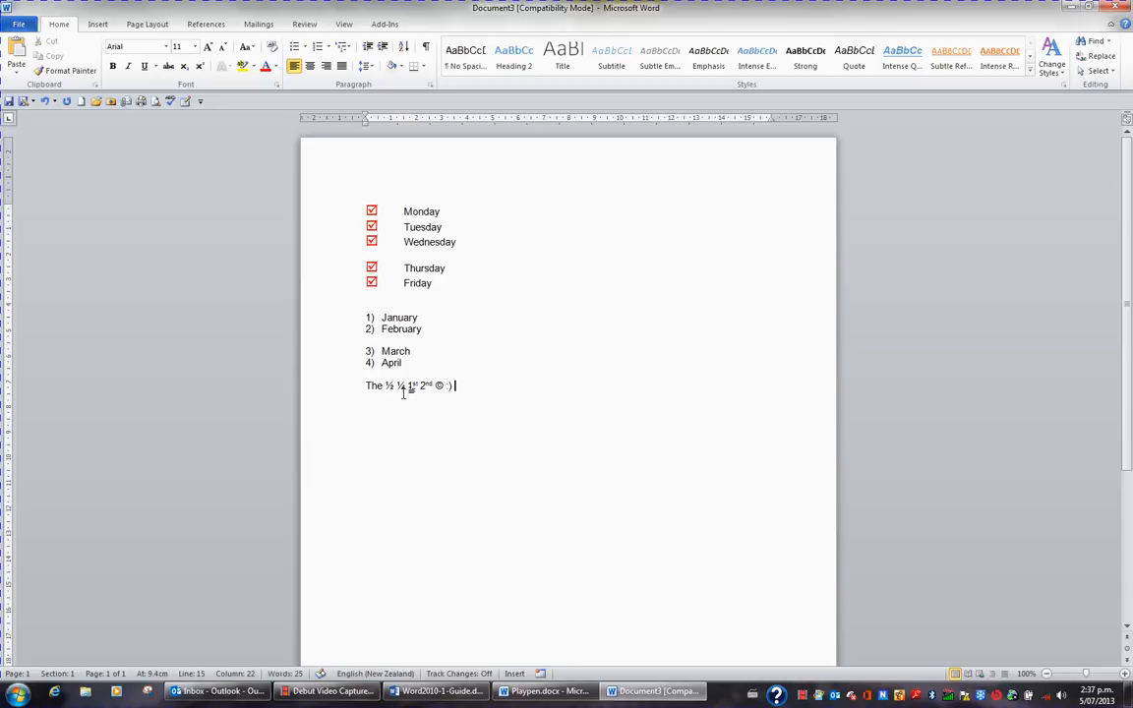
type("(r)")
key("ctrl+z")
Open the AutoCorrect options from Word's proofing settings and look through the symbol entries in the replacement list.
left_click(19, 23)
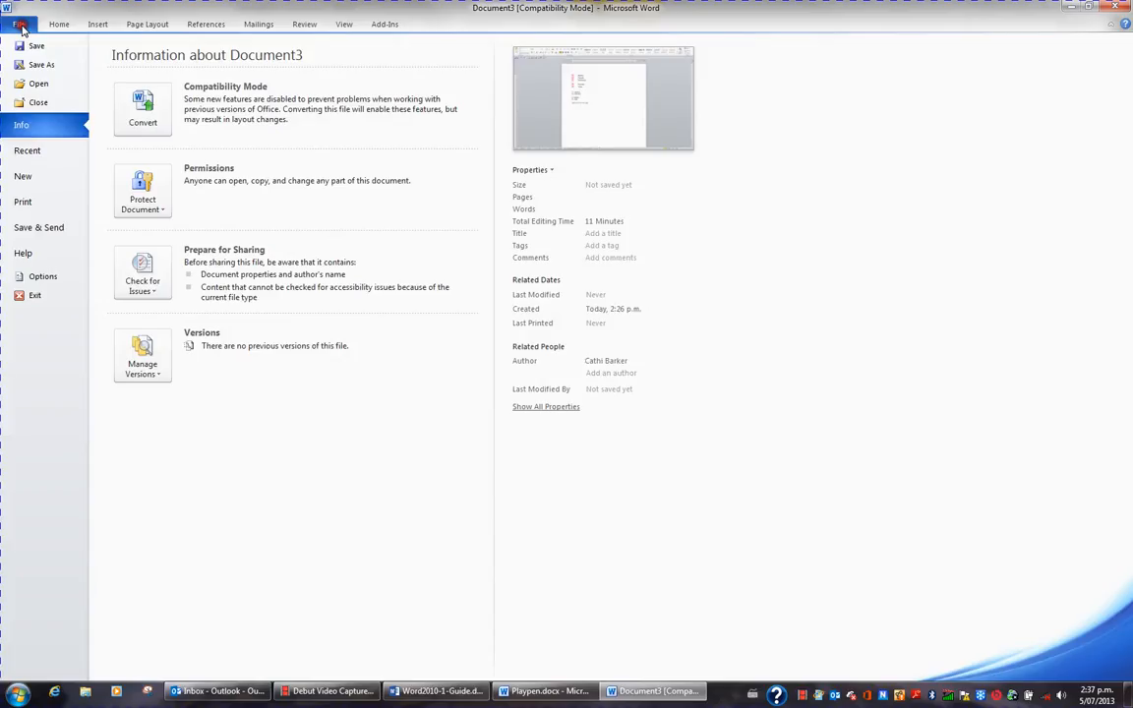
left_click(46, 280)
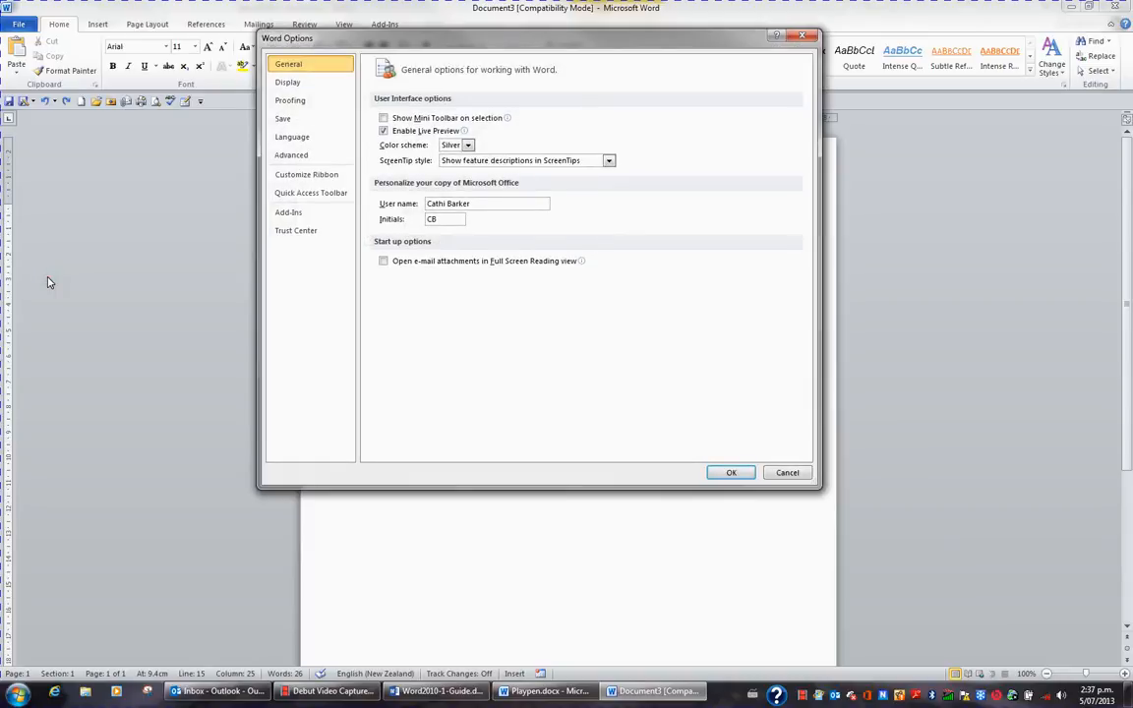
left_click(295, 101)
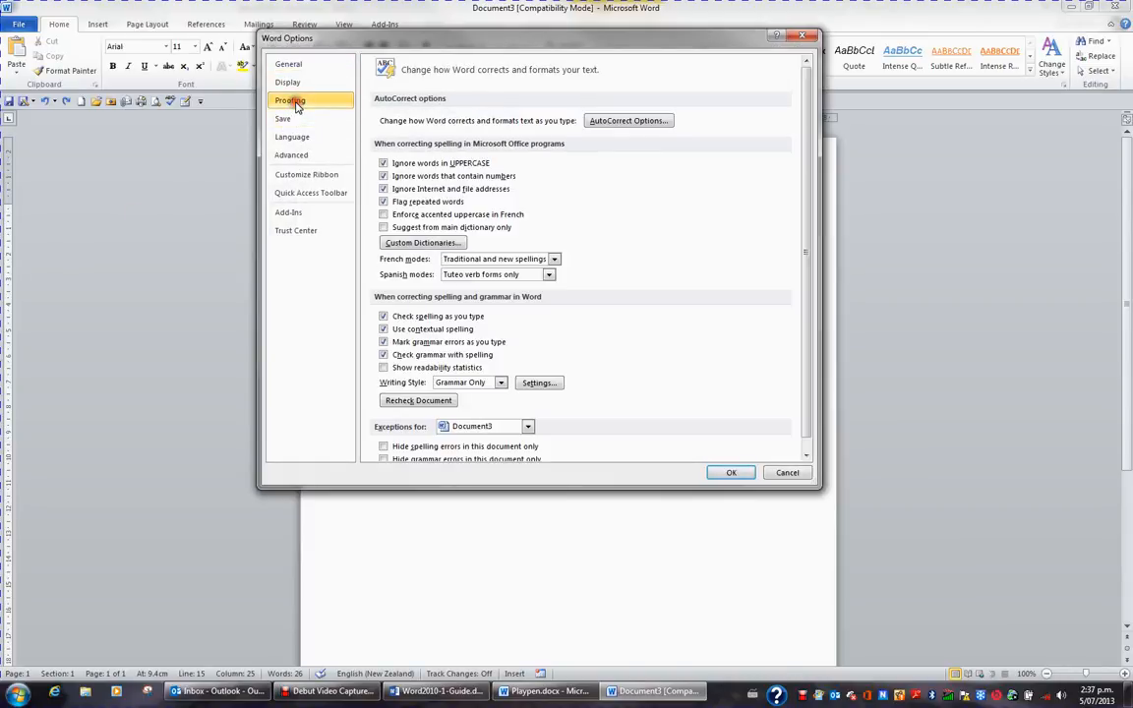
left_click(621, 122)
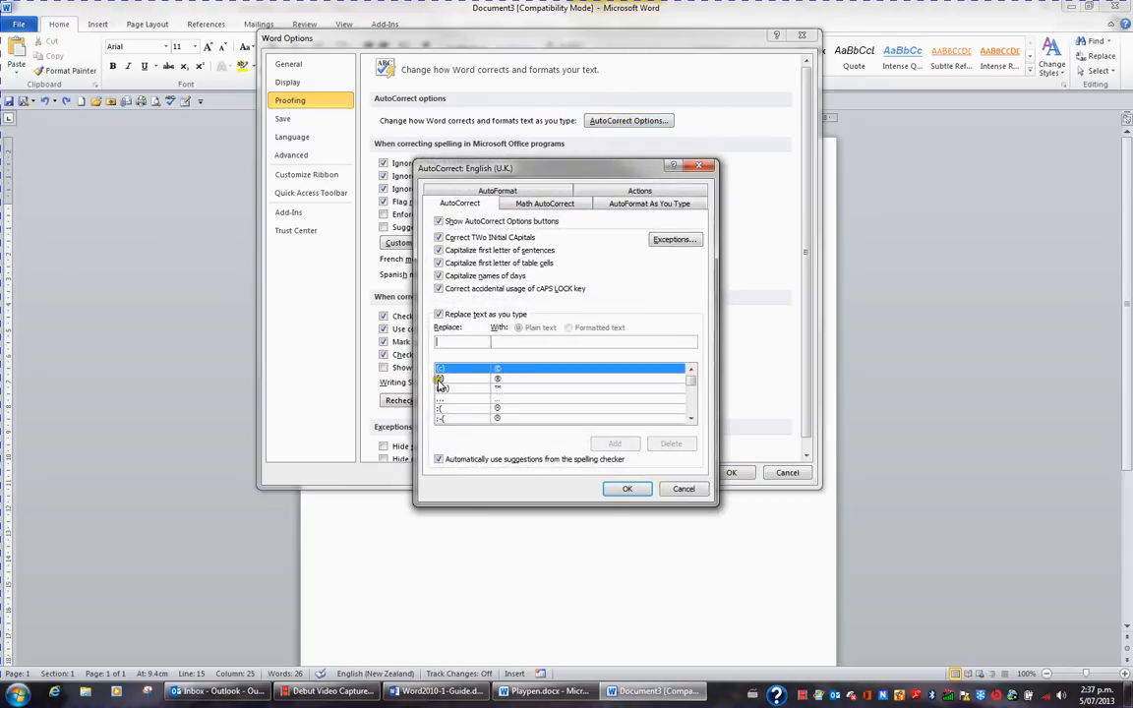
left_click(692, 418)
left_click(692, 420)
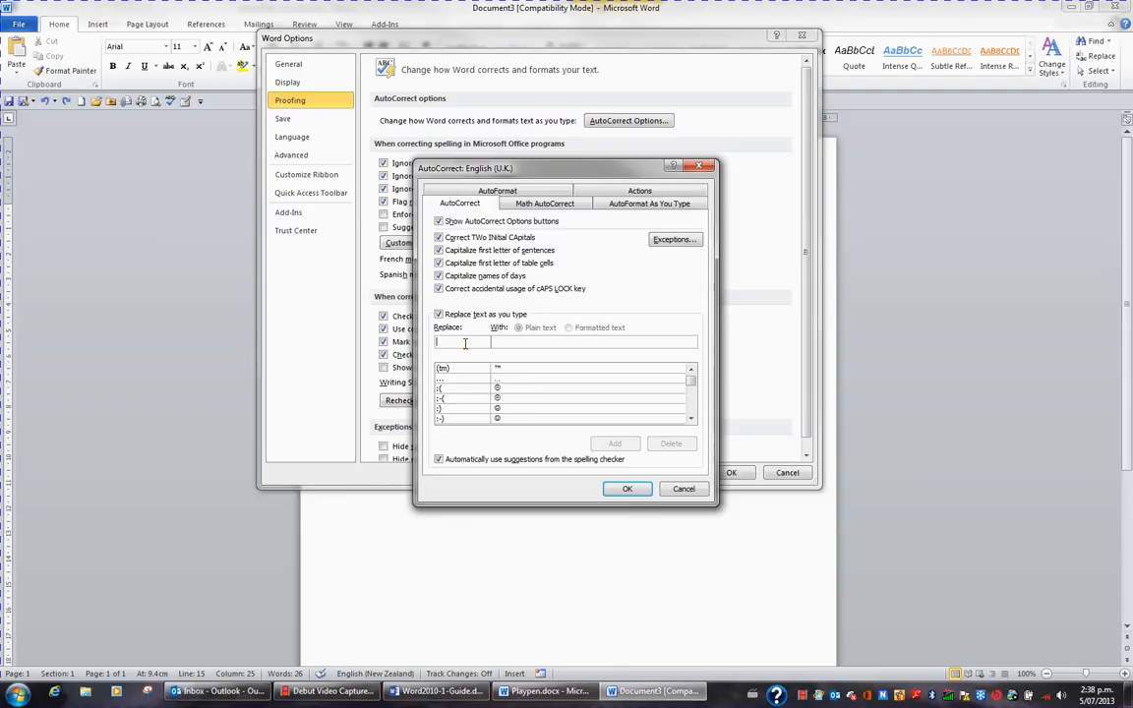
Add an AutoCorrect entry that replaces ss with Software Solutions Rotorua Limited.
type("ss")
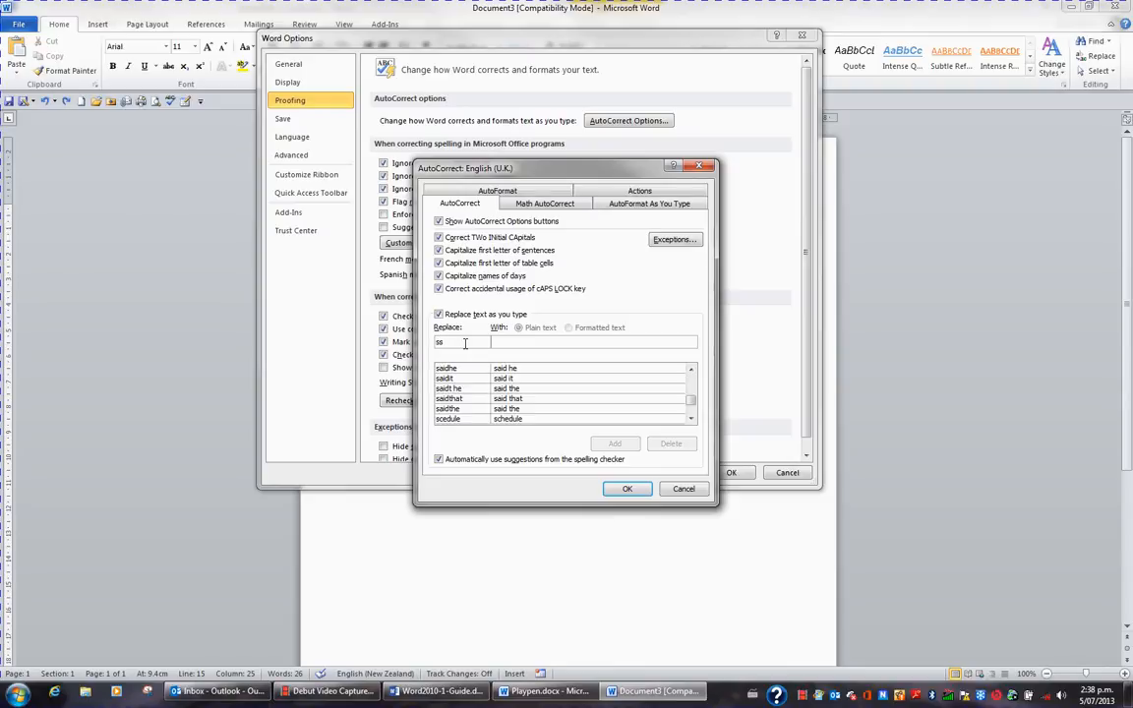
key("Tab")
type("Sof")
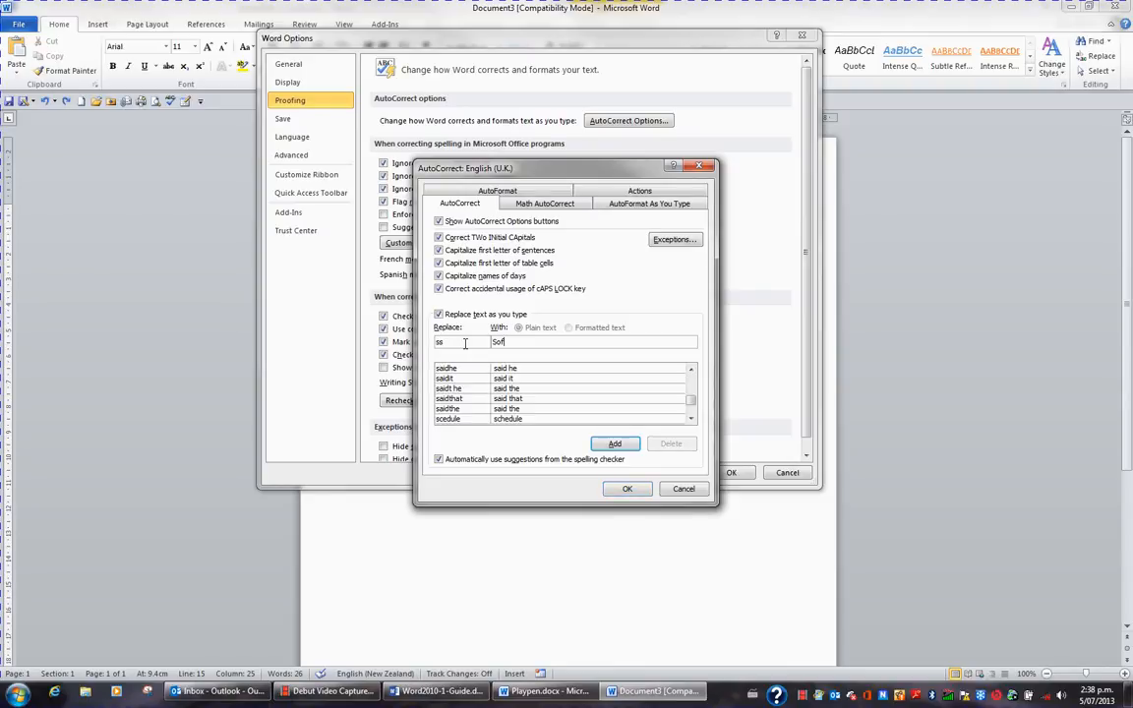
type("tware Solutions Rotorua Limited")
left_click(615, 443)
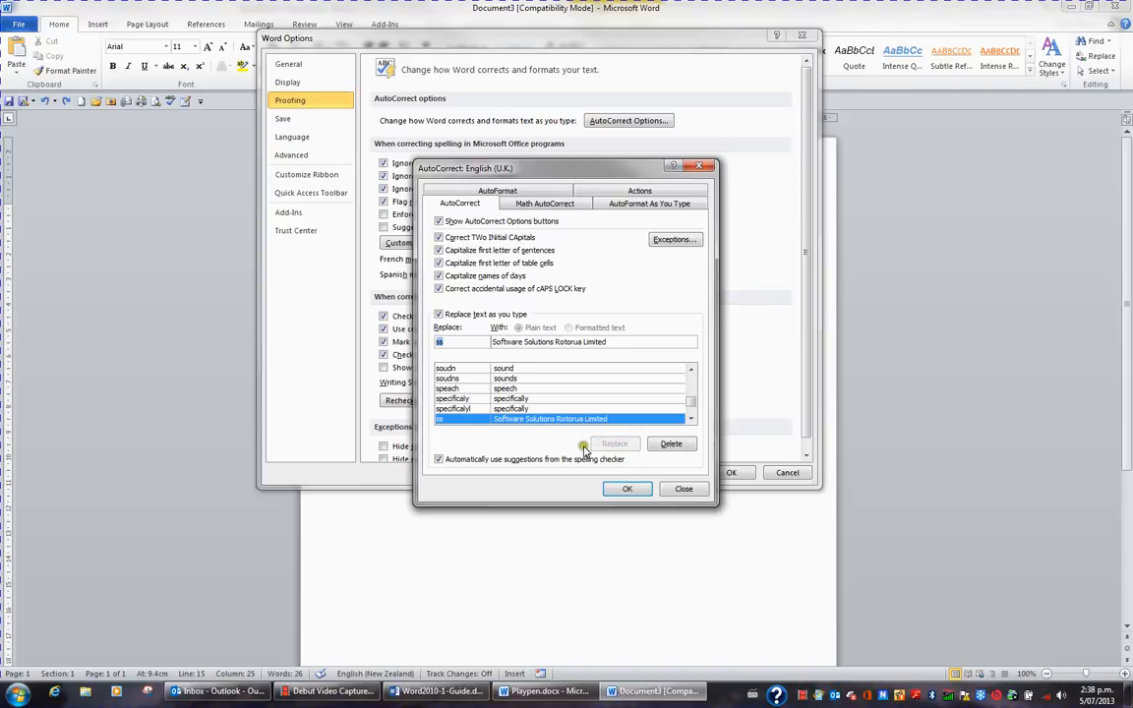
Add an AutoCorrect entry that replaces xl with Microsoft Excel for Windows.
type("xl")
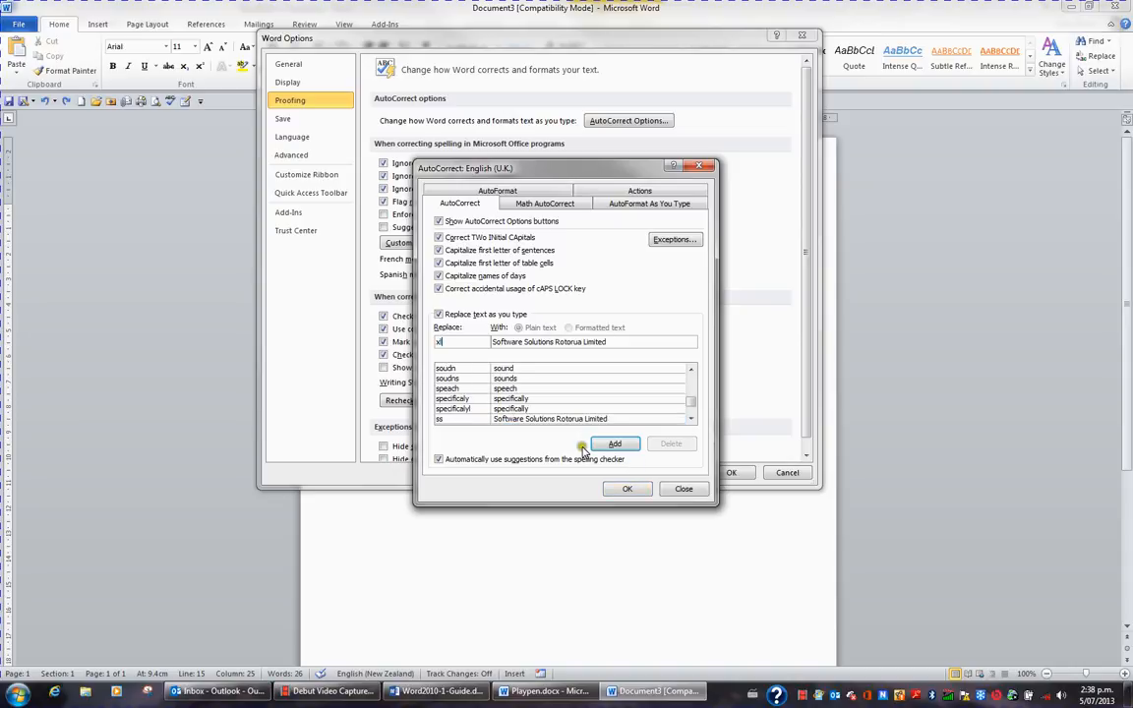
key("Tab")
type("Microsoft Exce")
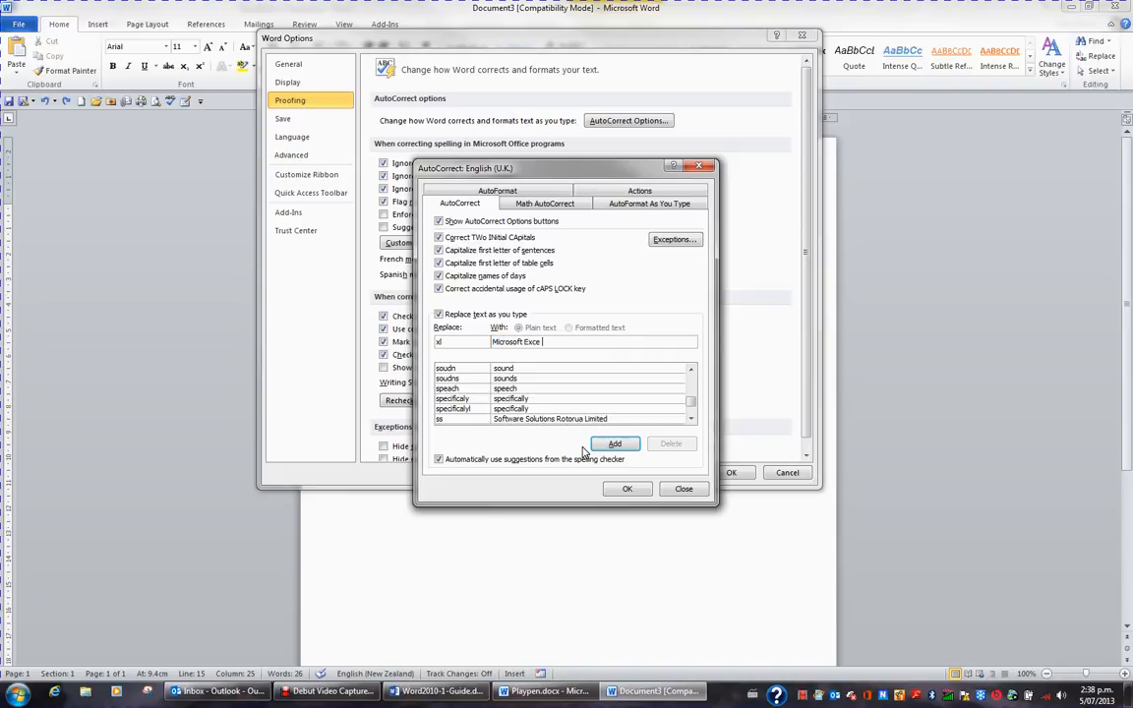
type("l for Windows")
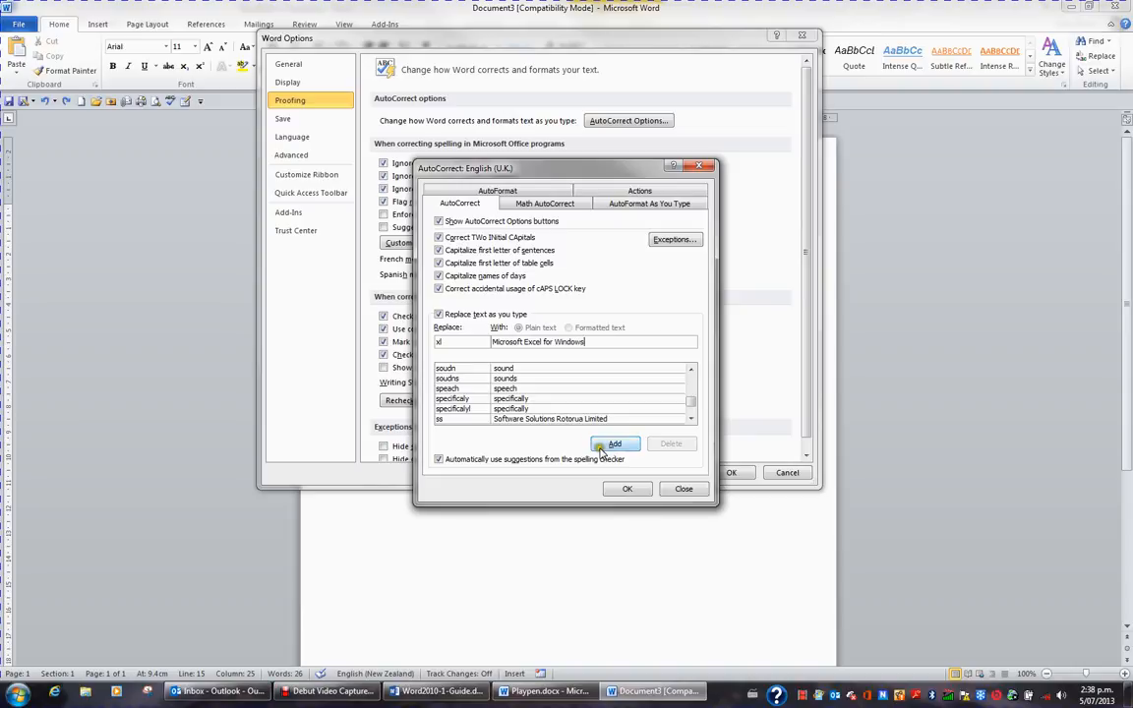
left_click(614, 444)
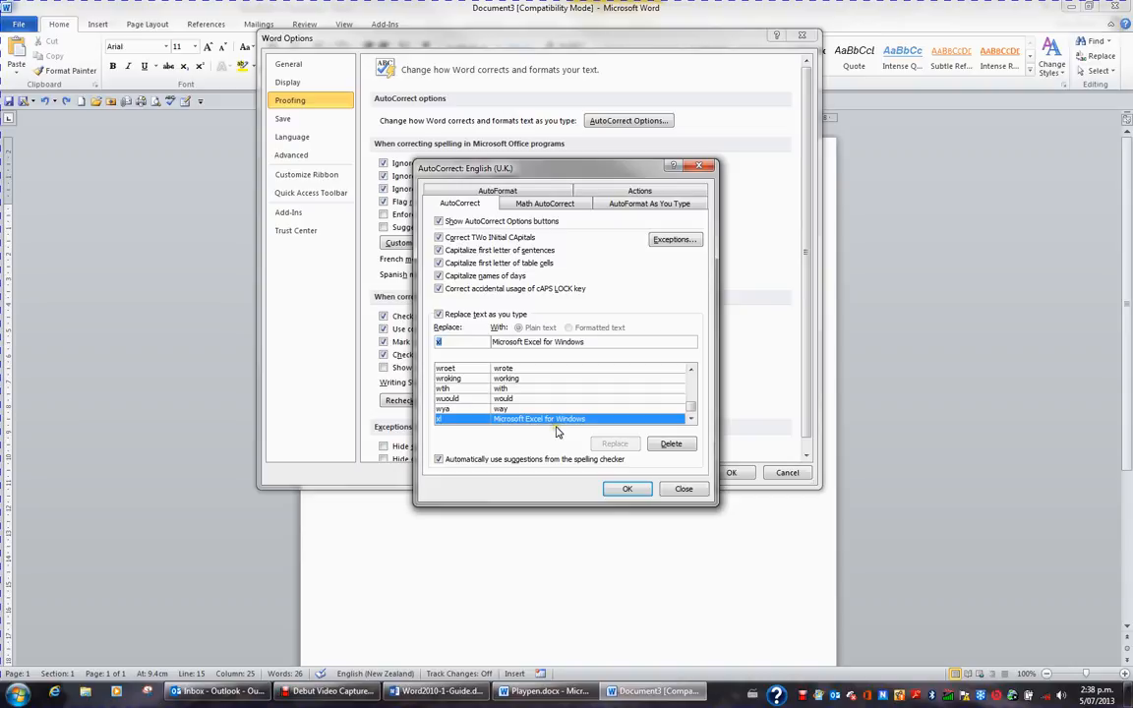
Add an AutoCorrect entry that replaces ww with Microsoft Word for Windows, and accept the AutoCorrect and Word options.
type("ww")
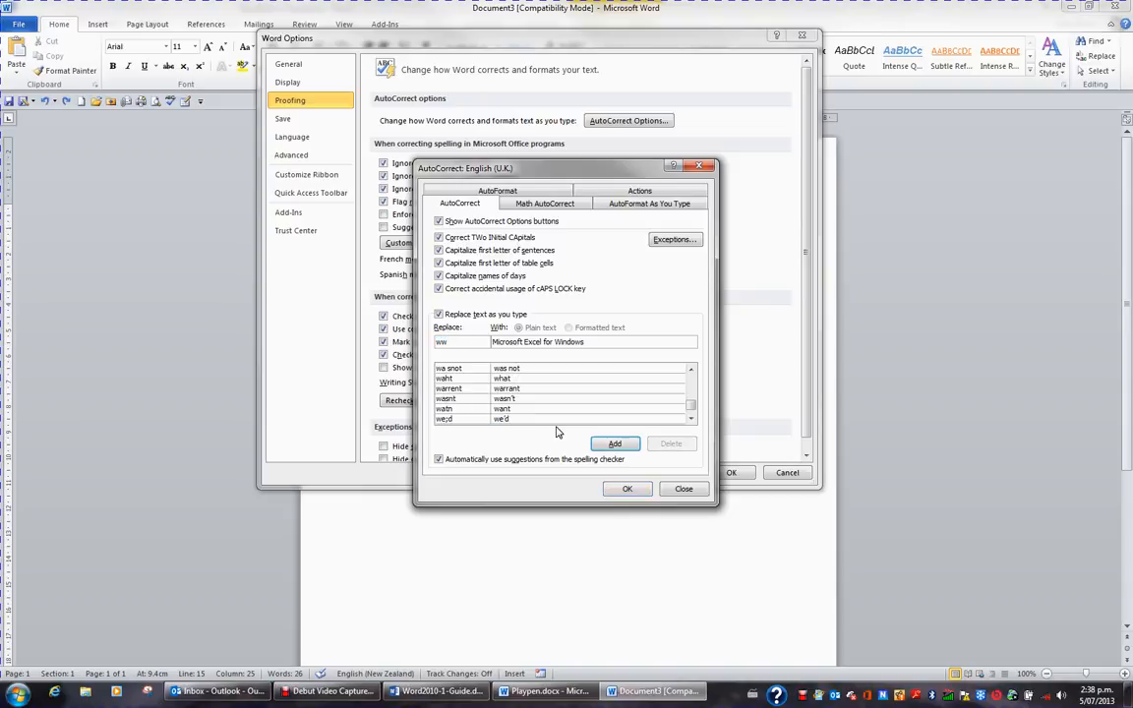
double_click(531, 341)
type("Word")
left_click(617, 443)
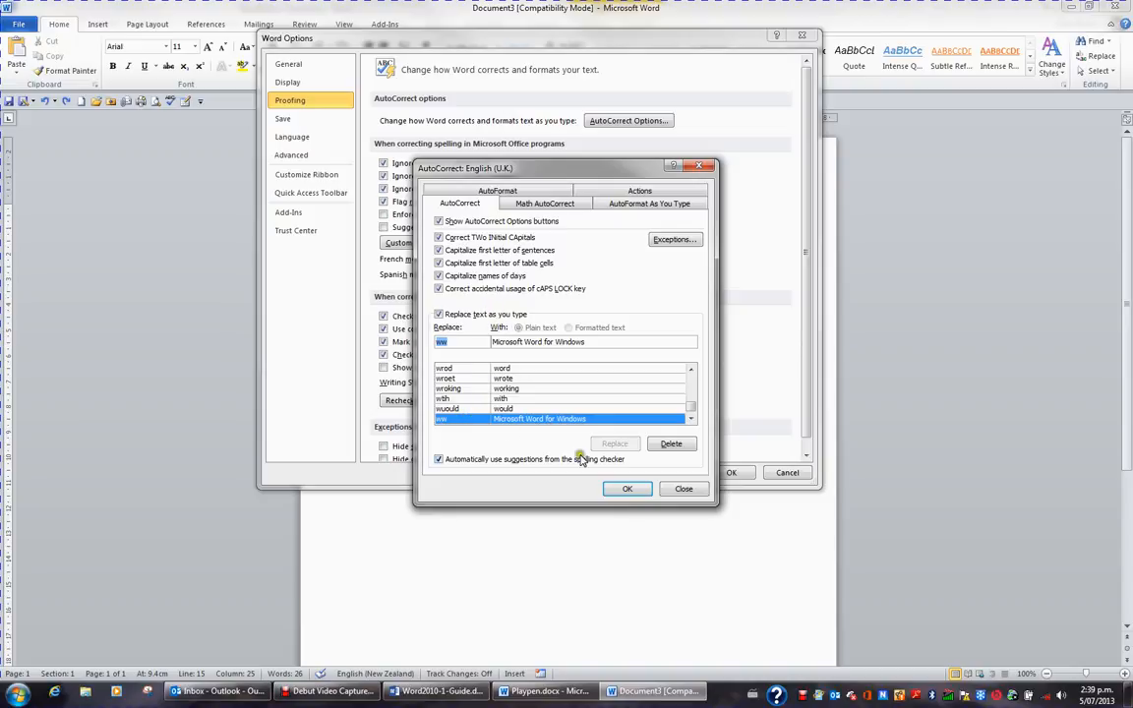
left_click(620, 488)
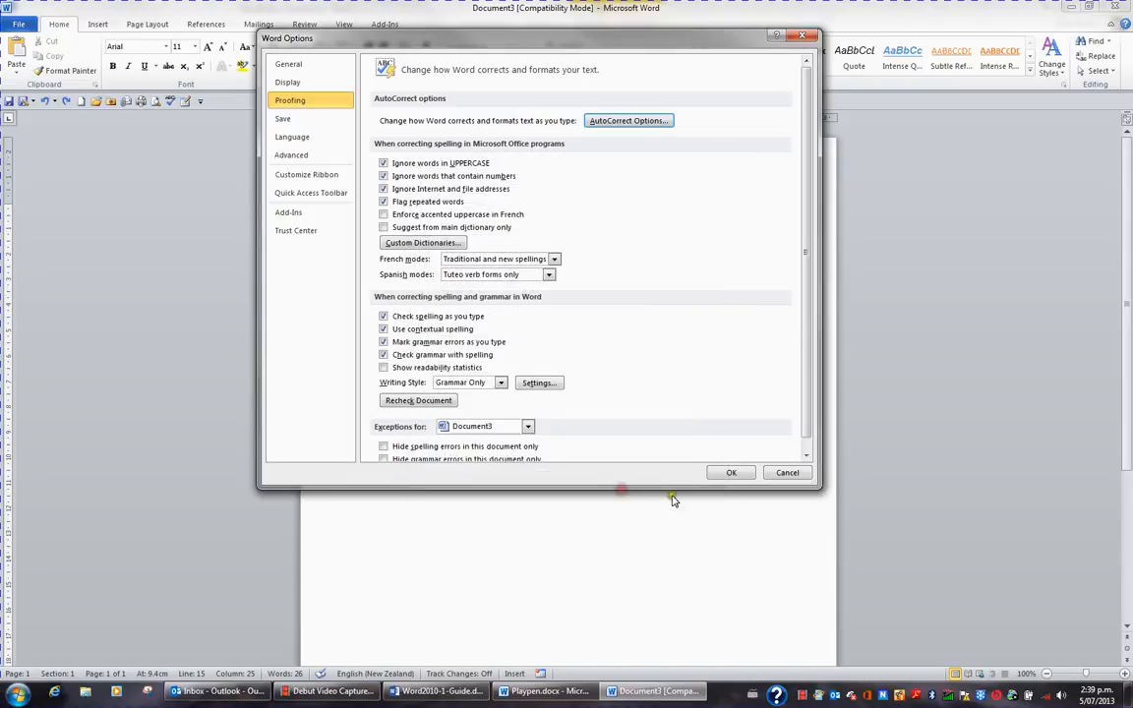
left_click(732, 472)
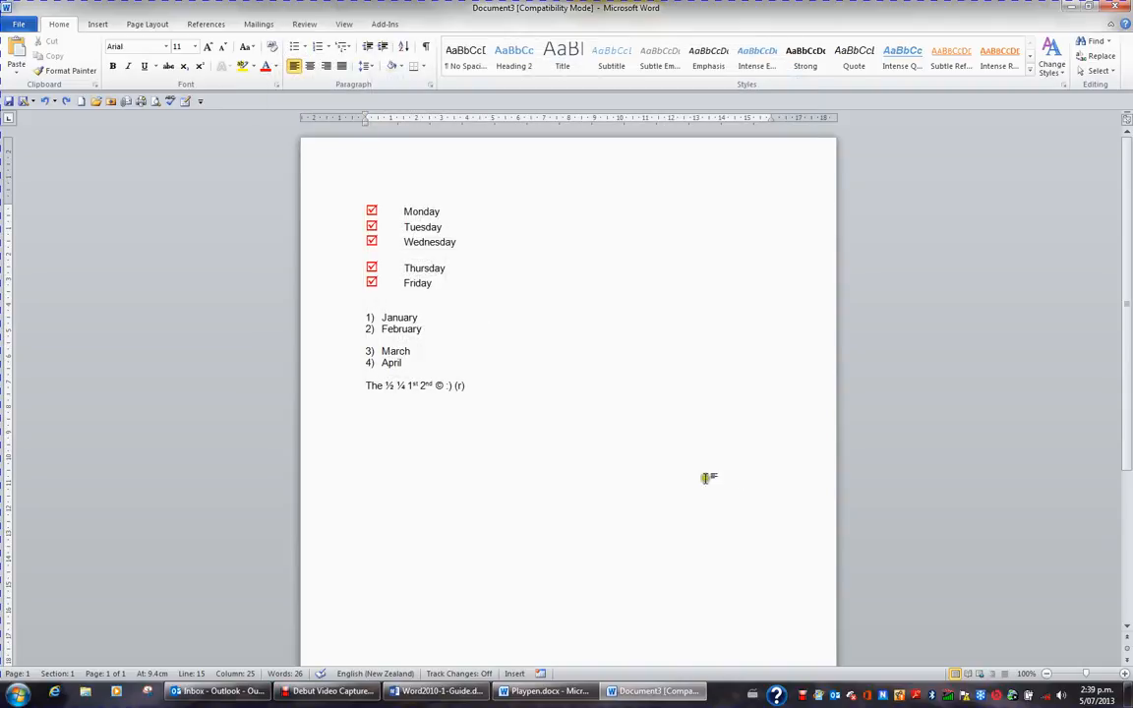
Enter the abbreviations ss, xl and ww after (r) on the document's last line to try out the new AutoCorrect entries.
type("ss ")
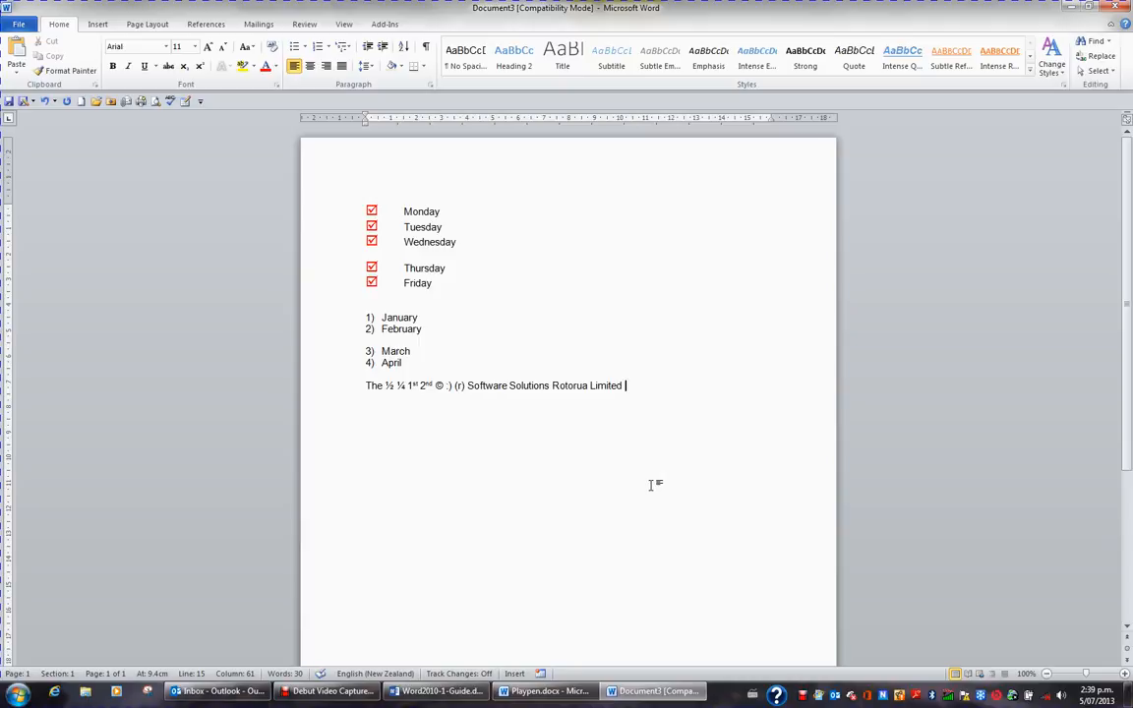
type("xl")
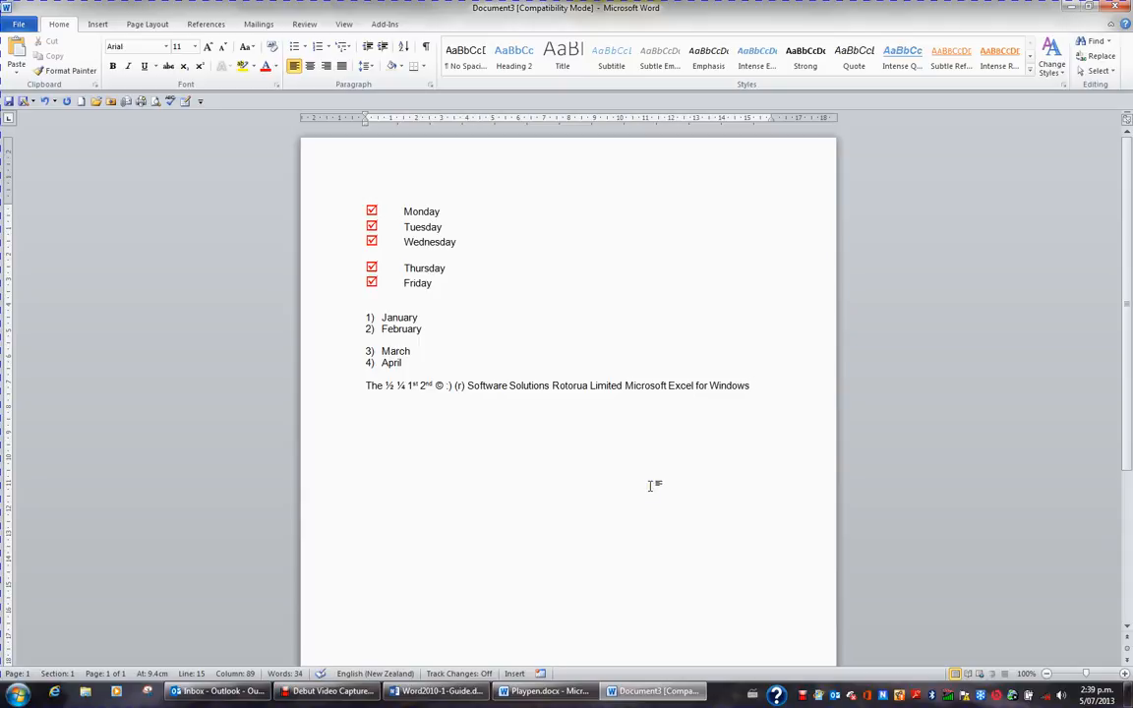
type(" wd")
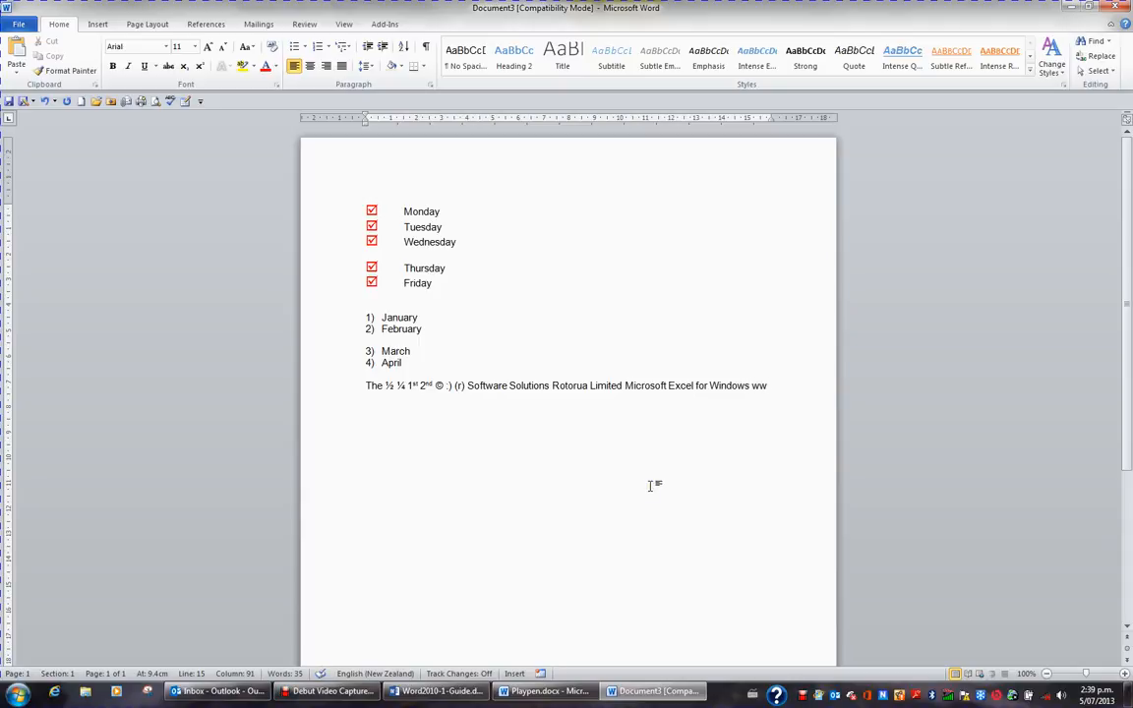